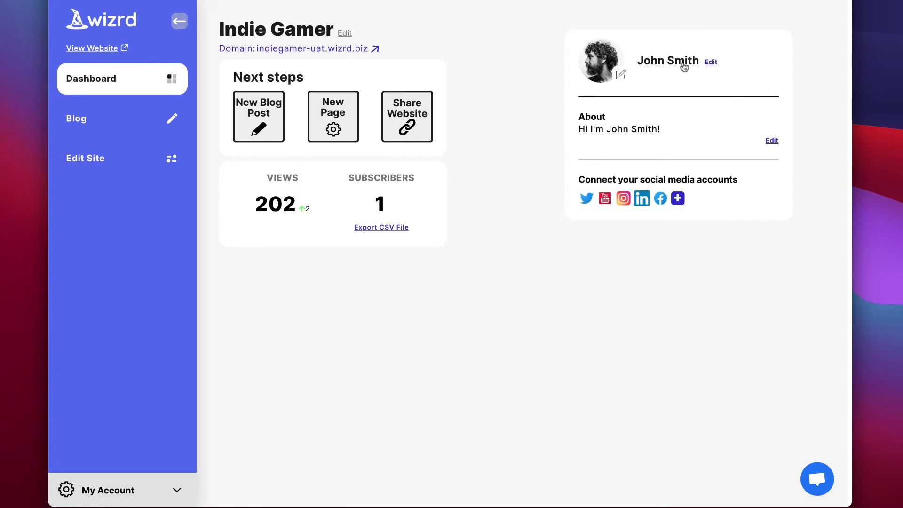
- Open the live Indie Gamer website from the Wizrd dashboard
{"action": "left_click", "coordinate": [678, 198]}
- Scroll the live site and return to the dashboard, now showing 203 views and 1 subscriber
{"action": "left_click", "coordinate": [309, 146]}
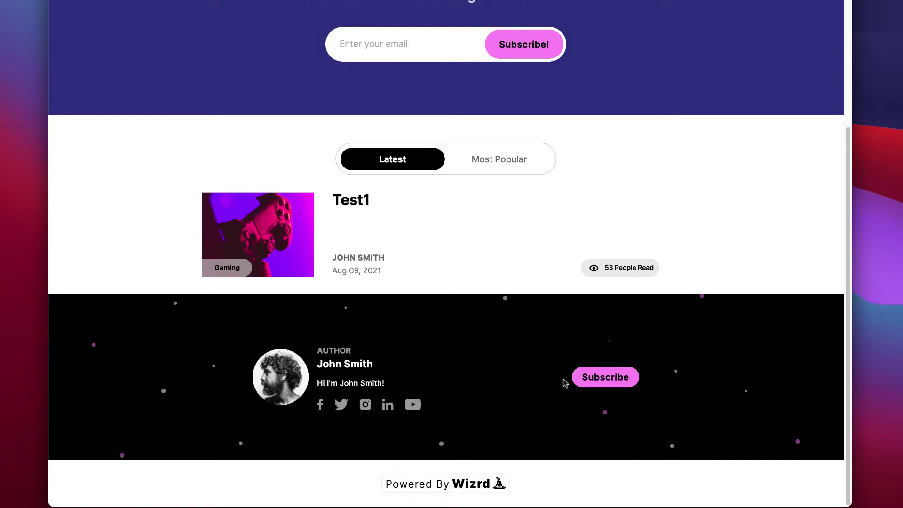
{"action": "scroll", "coordinate": [541, 379], "scroll_direction": "up", "scroll_amount": 4}
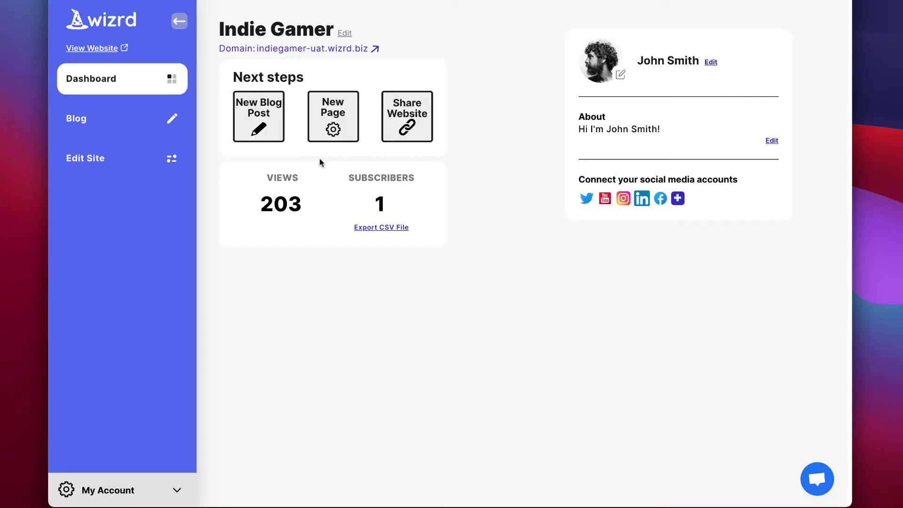
- Start a new blog post and give it a laptop featured image found by searching 'blogging'
{"action": "left_click", "coordinate": [270, 122]}
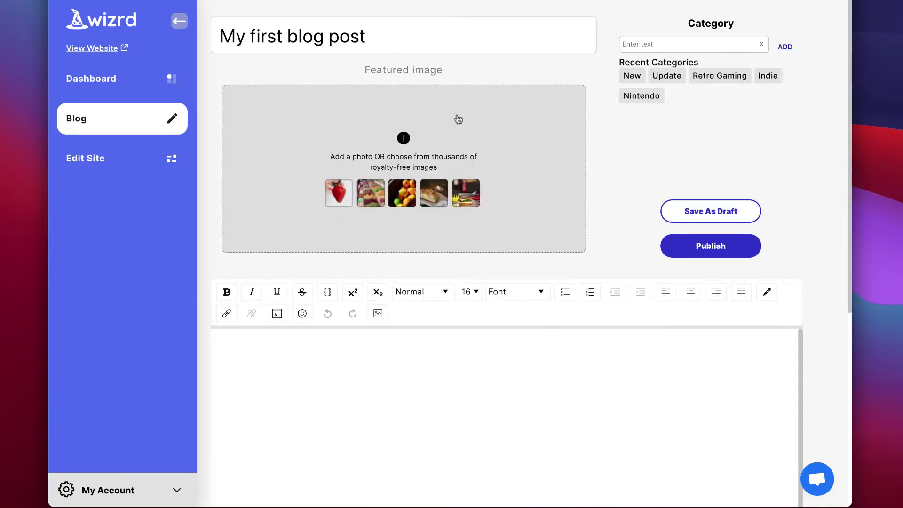
{"action": "left_click", "coordinate": [404, 139]}
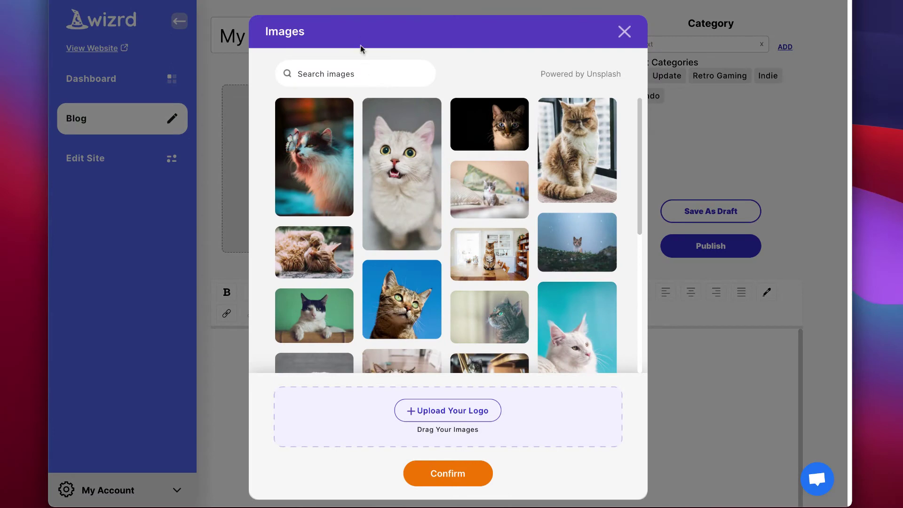
{"action": "left_click", "coordinate": [362, 73]}
{"action": "type", "text": "blogging"}
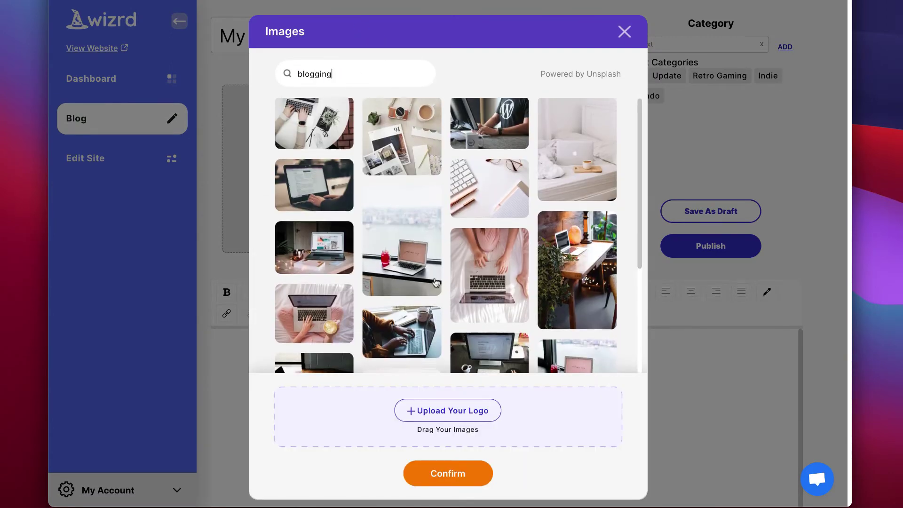
{"action": "scroll", "coordinate": [449, 258], "scroll_direction": "down", "scroll_amount": 1}
{"action": "scroll", "coordinate": [473, 260], "scroll_direction": "up", "scroll_amount": 1}
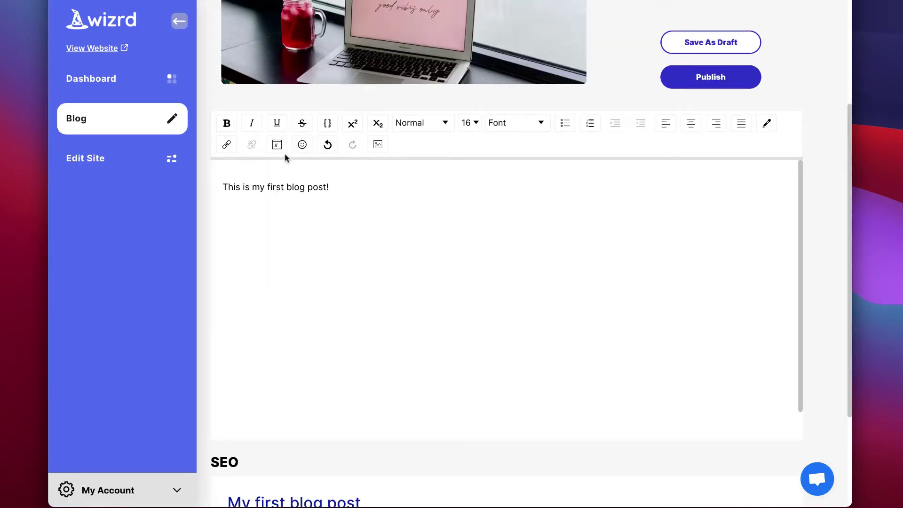
- Try inserting the wizrd logo image into the post body
{"action": "left_click", "coordinate": [377, 146]}
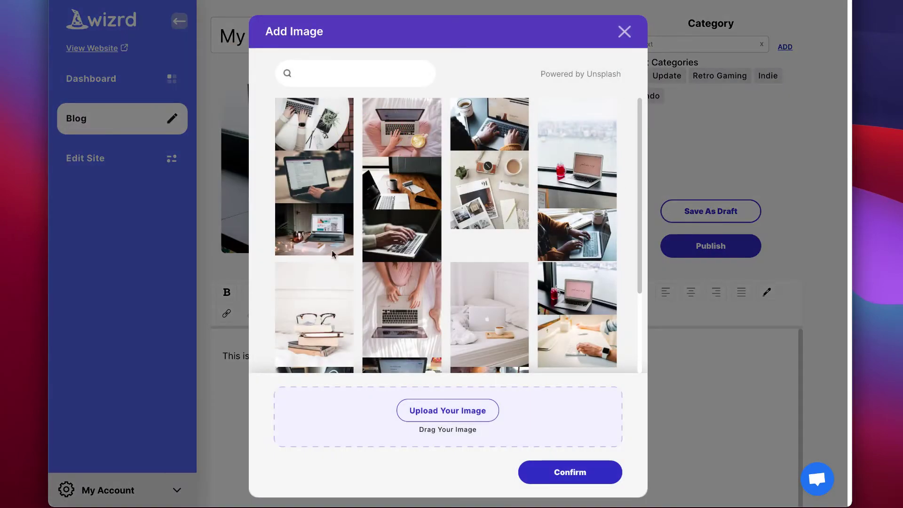
{"action": "scroll", "coordinate": [332, 251], "scroll_direction": "down", "scroll_amount": 3}
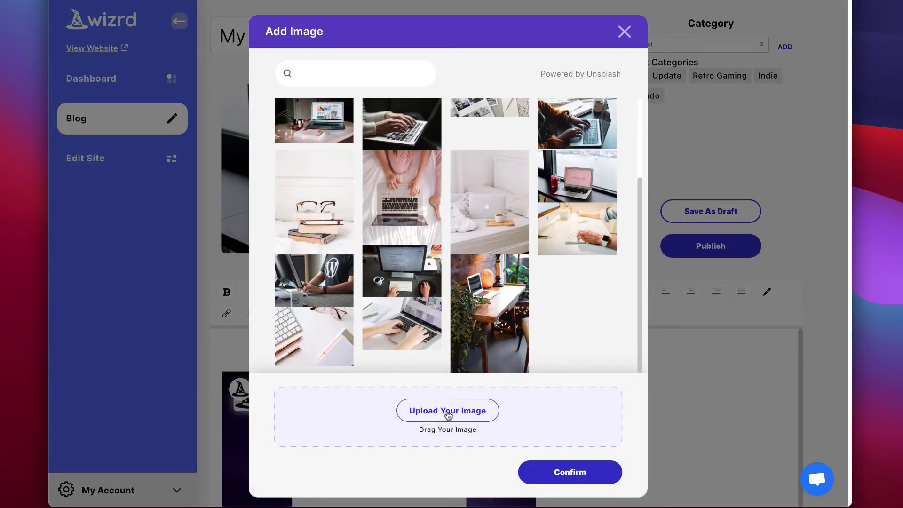
{"action": "left_click", "coordinate": [449, 415]}
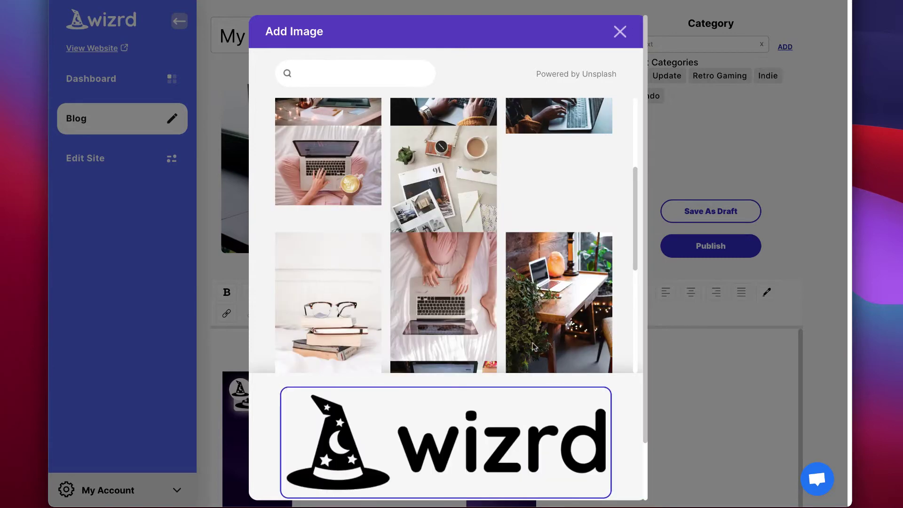
{"action": "scroll", "coordinate": [503, 398], "scroll_direction": "down", "scroll_amount": 2}
{"action": "left_click", "coordinate": [565, 476]}
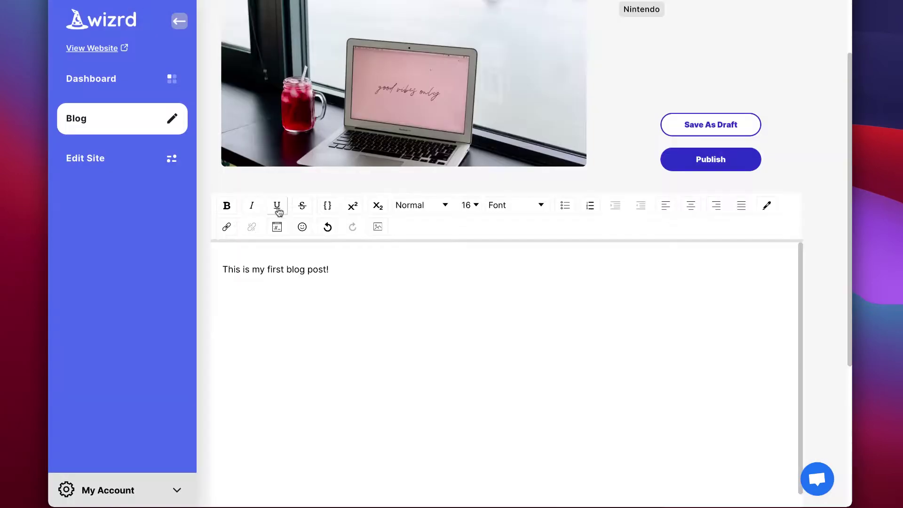
- Embed the YouTube video on connecting a custom domain into the post body
{"action": "left_click", "coordinate": [277, 226]}
{"action": "left_click", "coordinate": [367, 279]}
{"action": "type", "text": "https://www.youtube.com/watch?v=E6KzPQ73Nw8"}
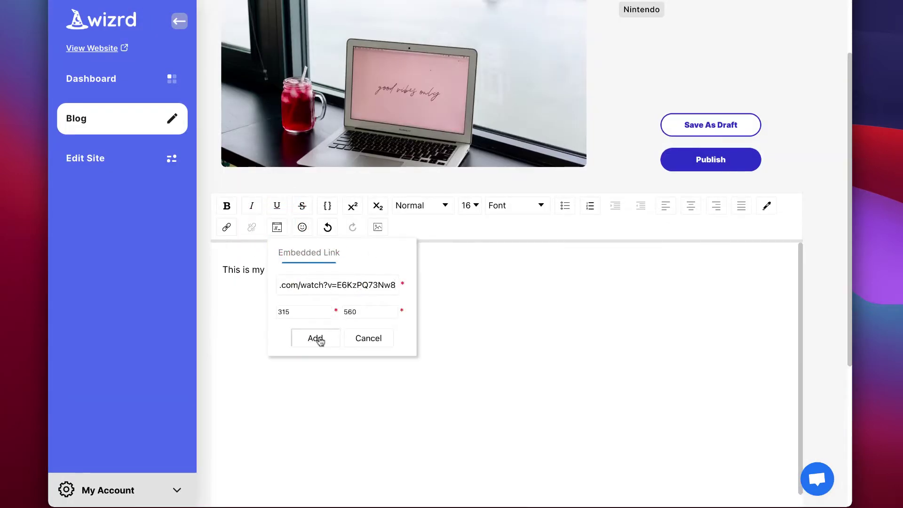
{"action": "left_click", "coordinate": [320, 339]}
{"action": "scroll", "coordinate": [353, 329], "scroll_direction": "down", "scroll_amount": 5}
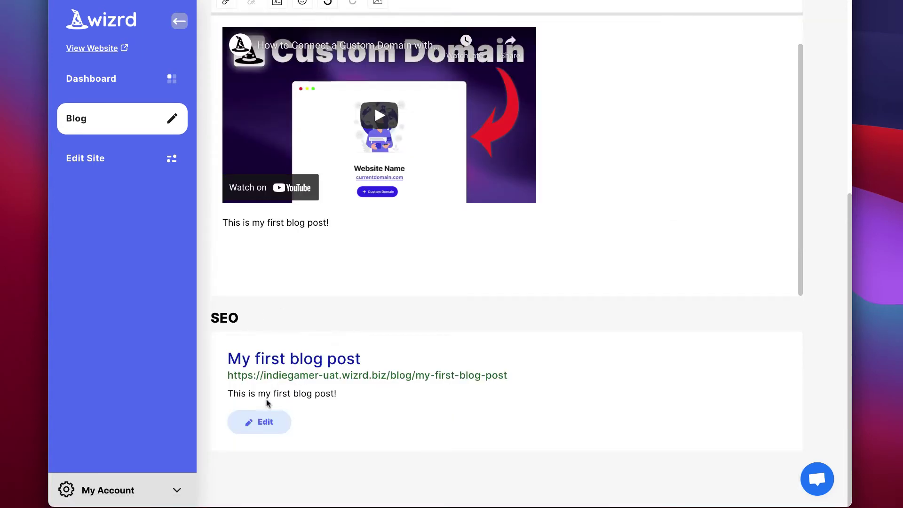
- Edit the post's SEO description and link fields
{"action": "left_click", "coordinate": [261, 422]}
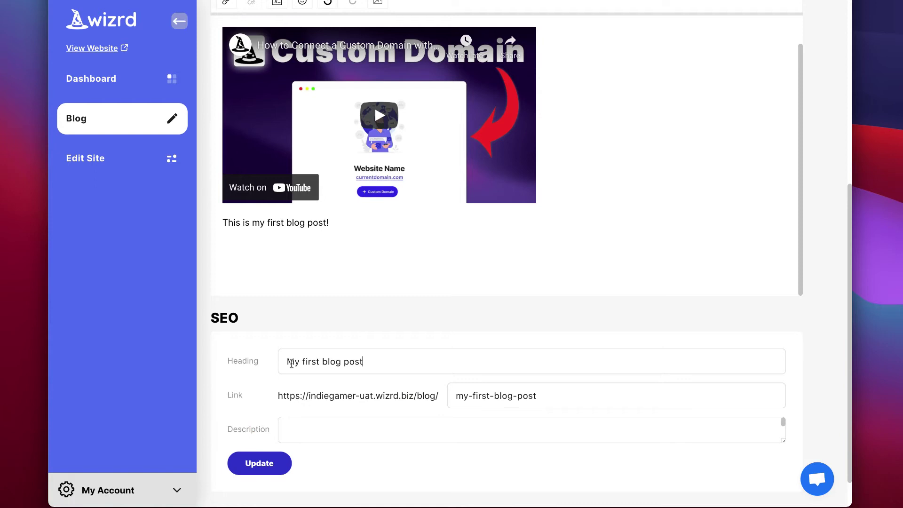
{"action": "left_click", "coordinate": [410, 426]}
{"action": "left_click", "coordinate": [558, 398]}
- Add the new 'Blogging' category and save the post as a draft
{"action": "scroll", "coordinate": [569, 396], "scroll_direction": "up", "scroll_amount": 8}
{"action": "double_click", "coordinate": [664, 44]}
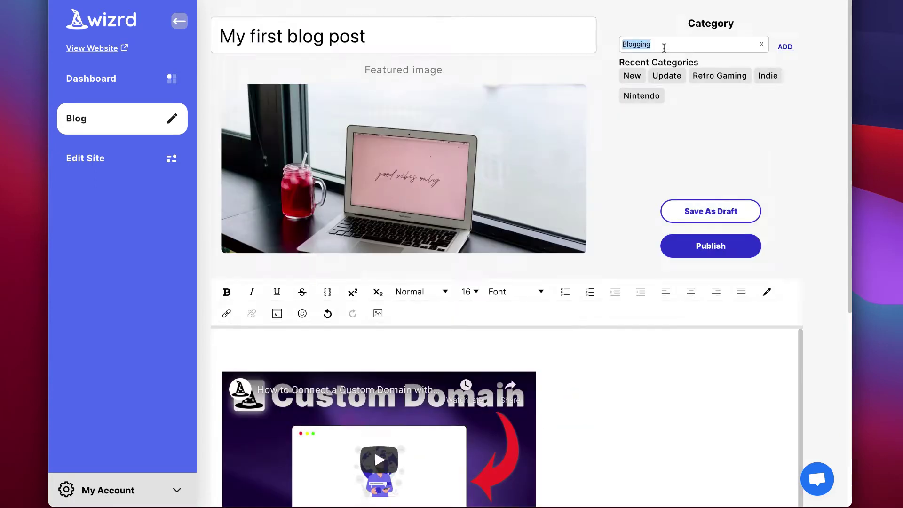
{"action": "type", "text": "Blogging"}
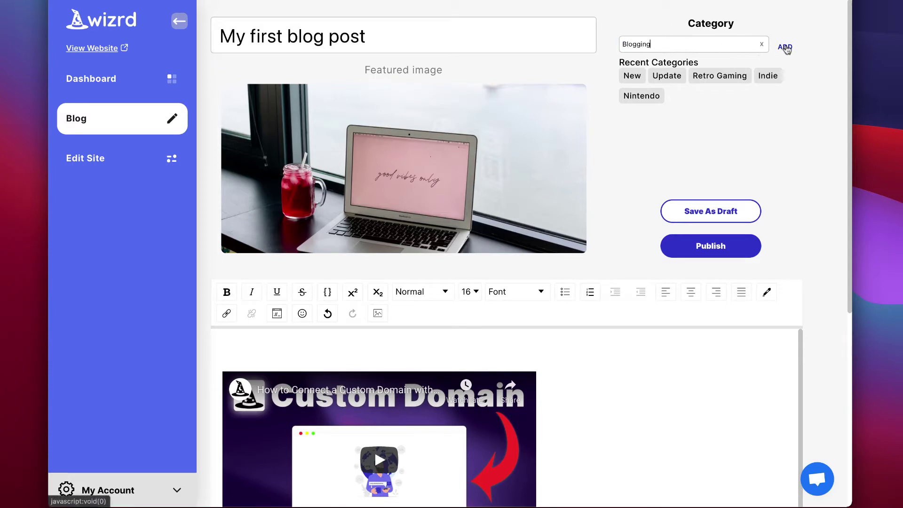
{"action": "left_click", "coordinate": [785, 46]}
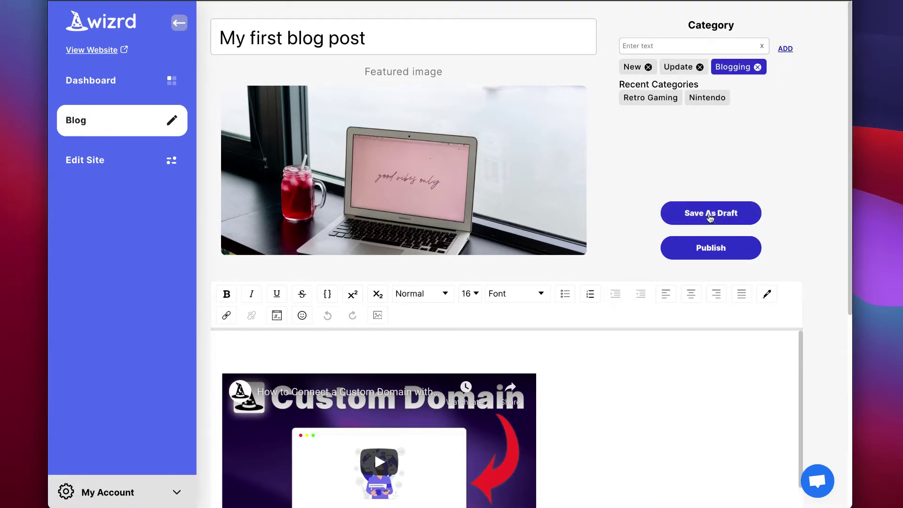
{"action": "left_click", "coordinate": [712, 219]}
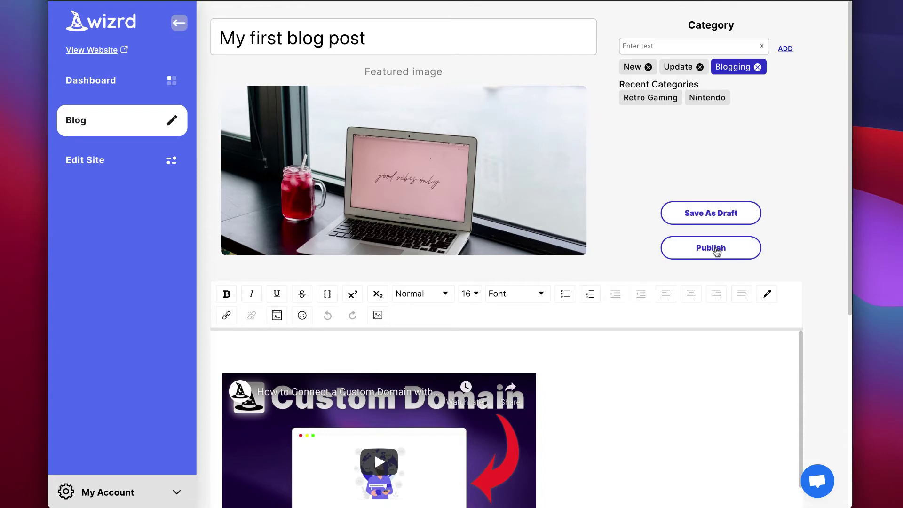
{"action": "left_click", "coordinate": [716, 251]}
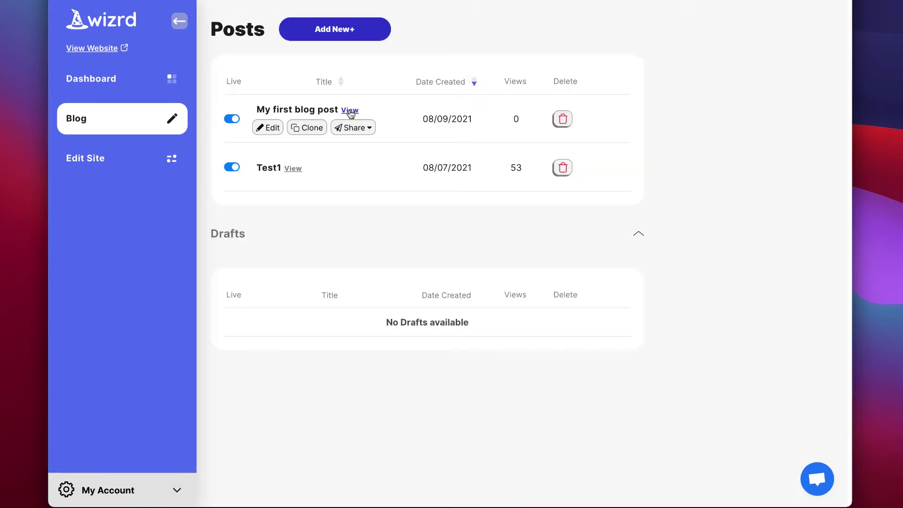
{"action": "left_click", "coordinate": [350, 111]}
{"action": "left_click", "coordinate": [385, 26]}
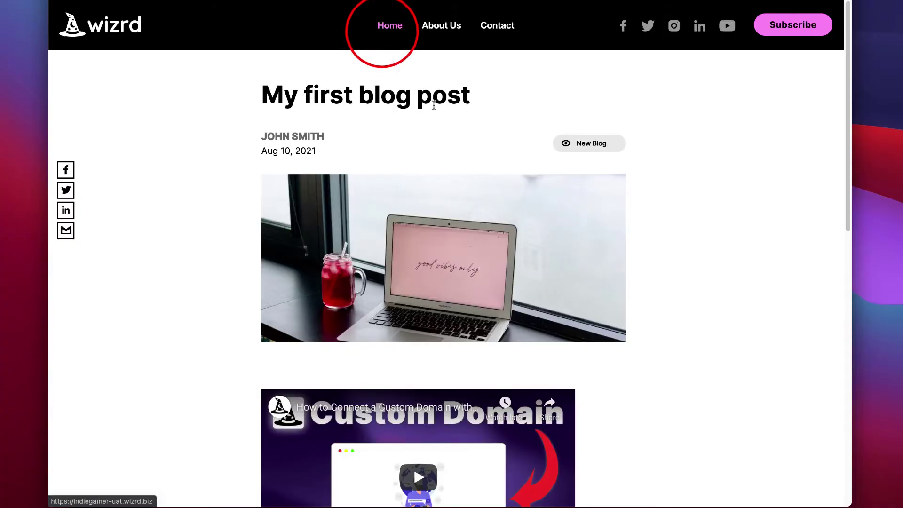
{"action": "scroll", "coordinate": [448, 275], "scroll_direction": "down", "scroll_amount": 3}
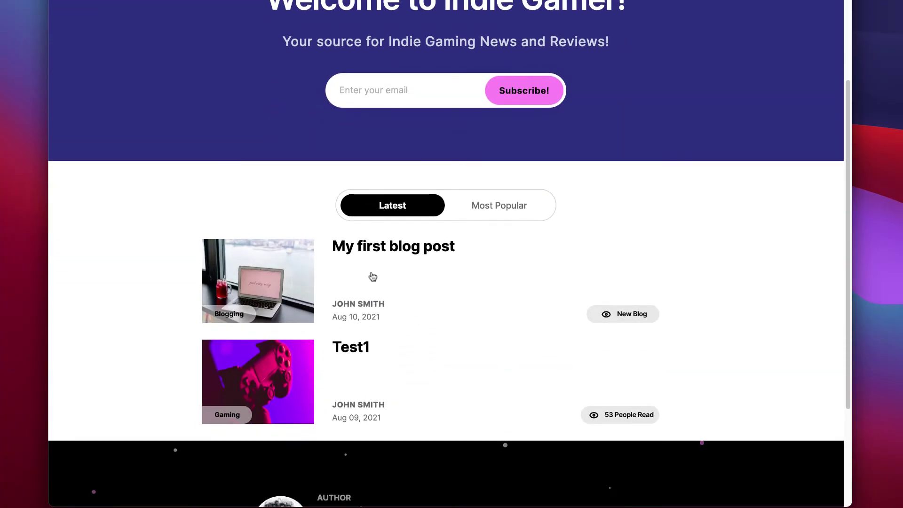
{"action": "key", "text": "super+w"}
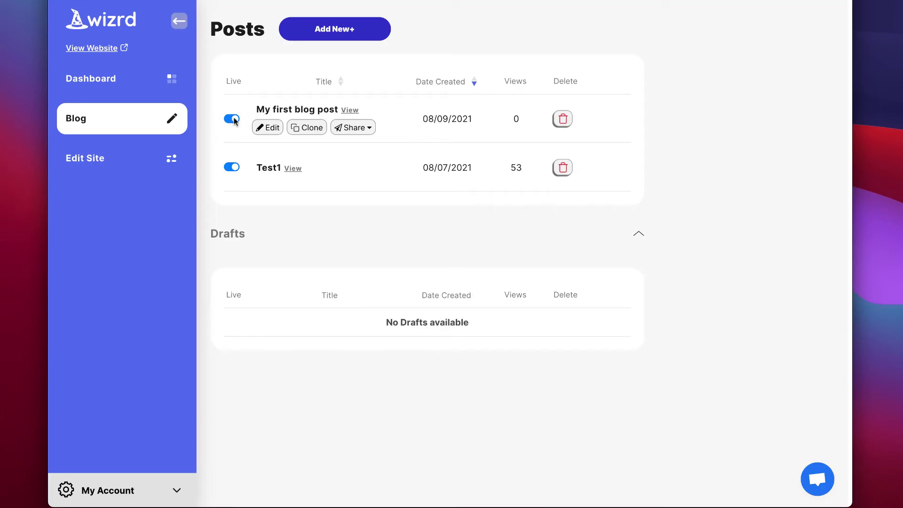
- Move My first blog post back into drafts and reopen the blog posts list
{"action": "left_click", "coordinate": [231, 119]}
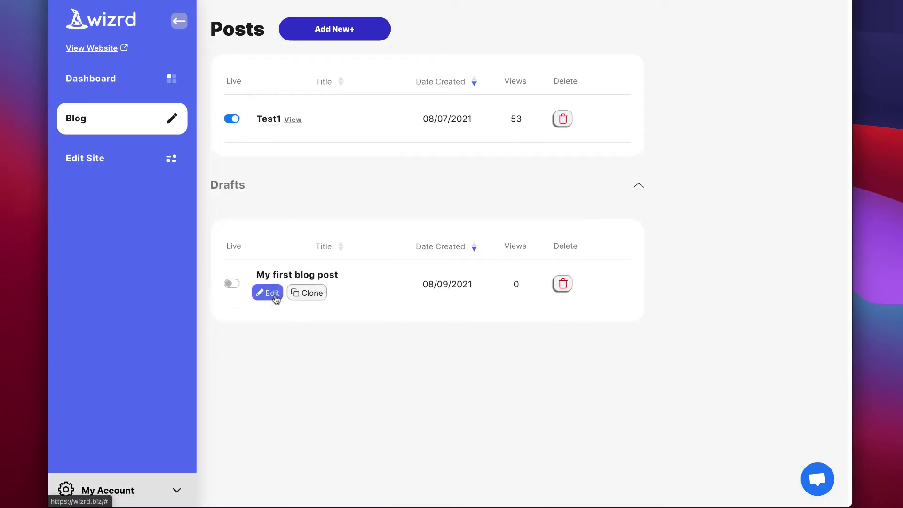
{"action": "left_click", "coordinate": [276, 299]}
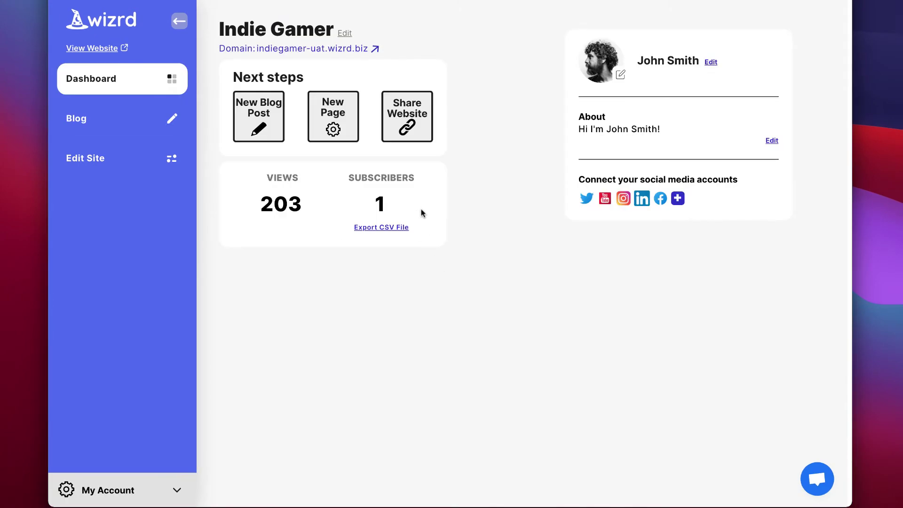
{"action": "left_click", "coordinate": [101, 120]}
- View My first blog post's sharing options, then delete it and answer the confirmation prompt
{"action": "mouse_move", "coordinate": [307, 126]}
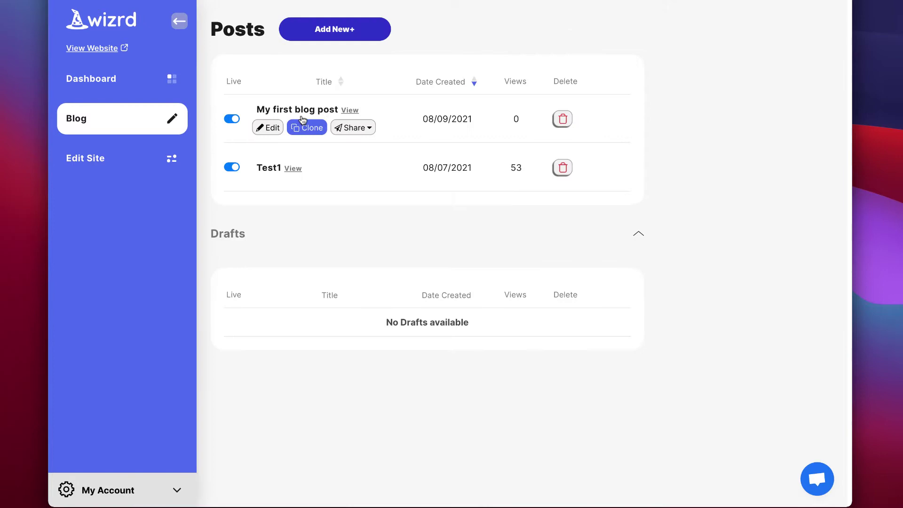
{"action": "left_click", "coordinate": [354, 127]}
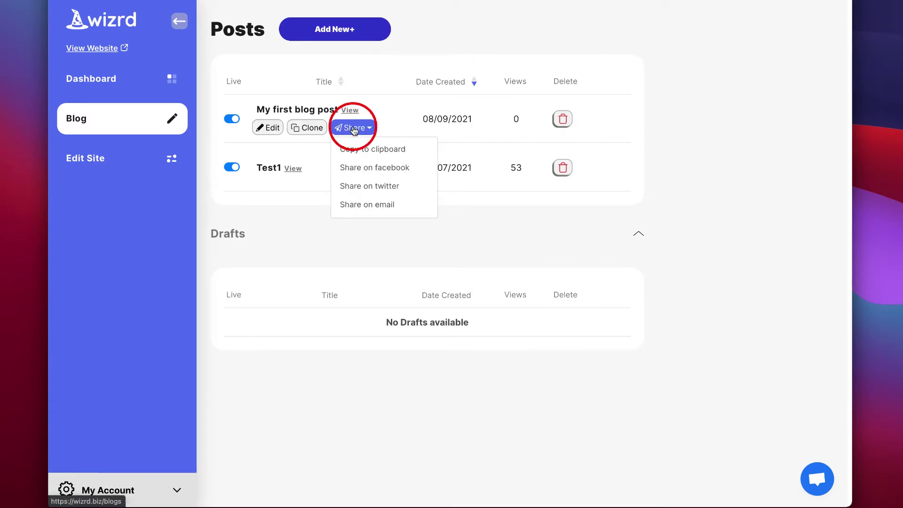
{"action": "left_click", "coordinate": [376, 207]}
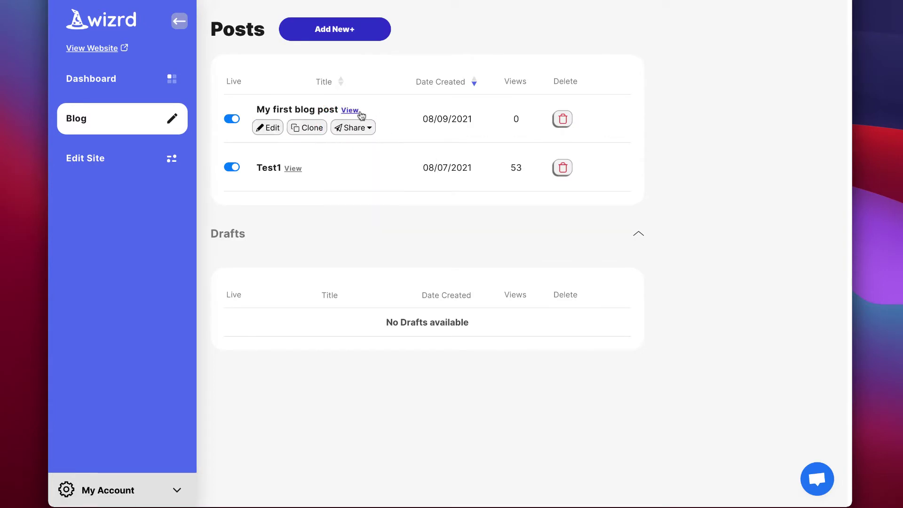
{"action": "left_click", "coordinate": [562, 119]}
{"action": "left_click", "coordinate": [450, 273]}
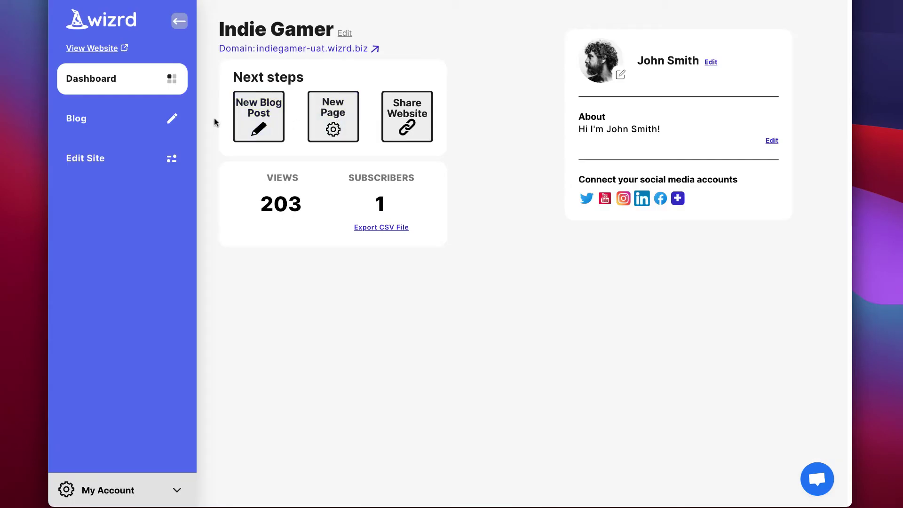
- Publish a new page titled 'Services' and check it in the Pages list
{"action": "left_click", "coordinate": [333, 117]}
{"action": "type", "text": "Services"}
{"action": "left_click", "coordinate": [301, 68]}
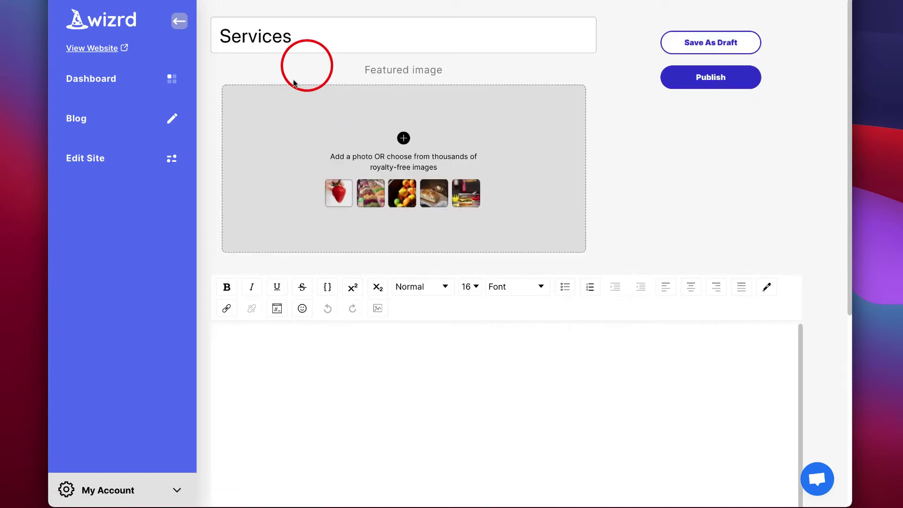
{"action": "left_click", "coordinate": [146, 159]}
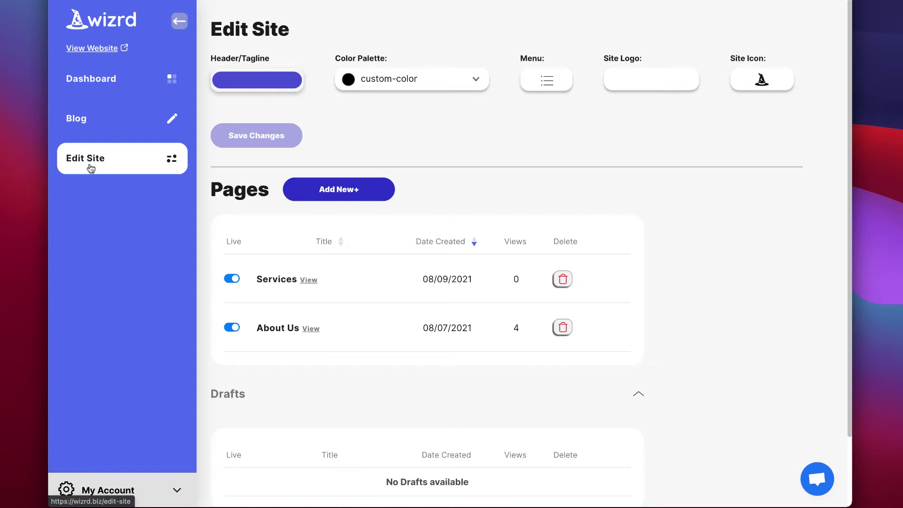
{"action": "mouse_move", "coordinate": [312, 285]}
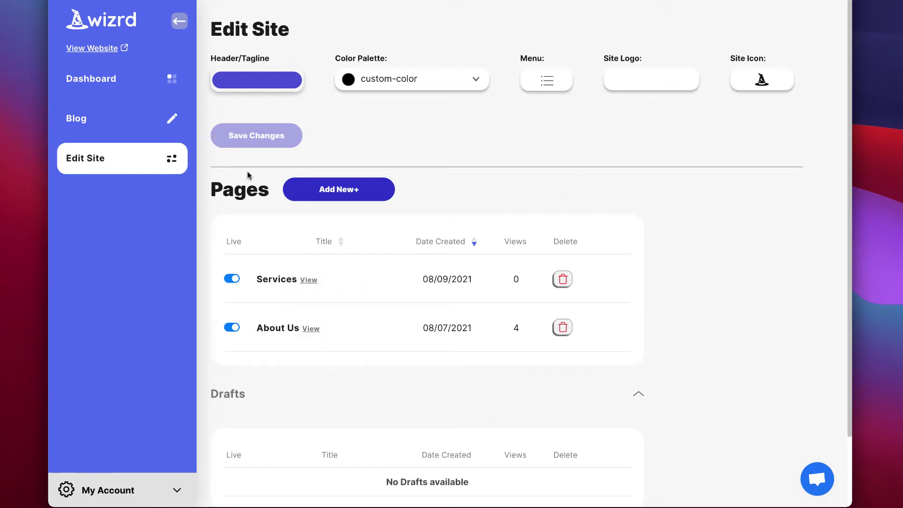
- Add Services to the top menu between About Us and Contact, and save it
{"action": "left_click", "coordinate": [534, 79]}
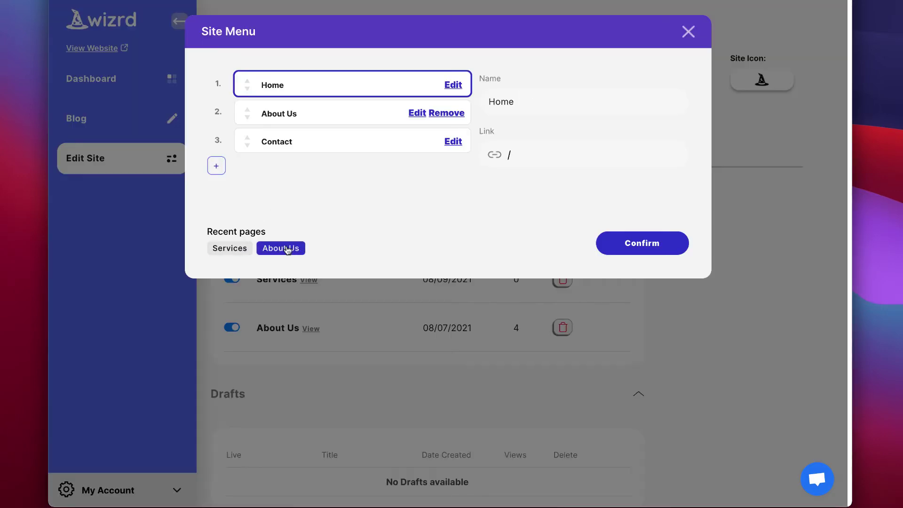
{"action": "left_click", "coordinate": [263, 141]}
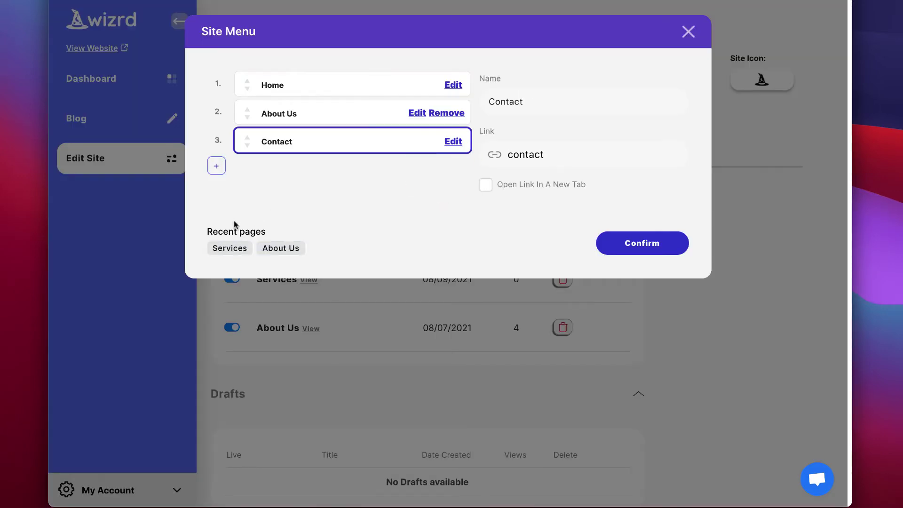
{"action": "left_click", "coordinate": [233, 250]}
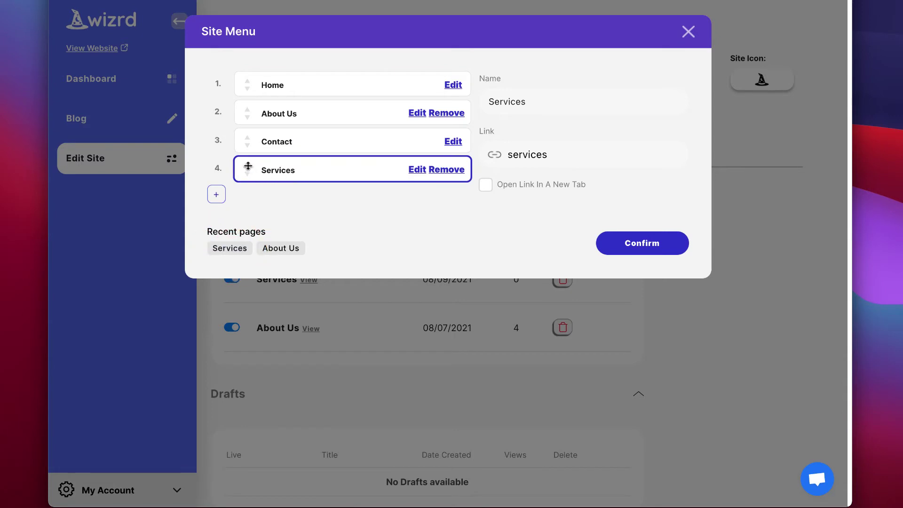
{"action": "left_click_drag", "start_coordinate": [245, 170], "coordinate": [248, 142]}
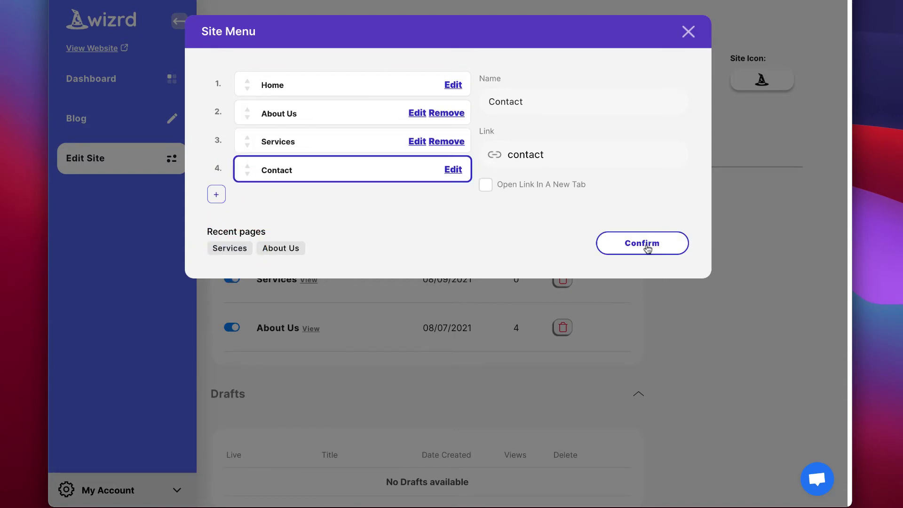
{"action": "left_click", "coordinate": [647, 248]}
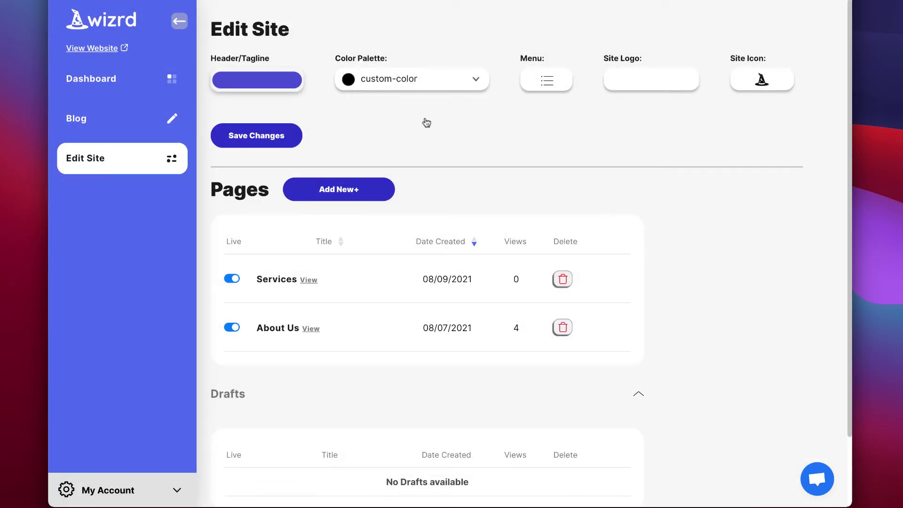
{"action": "left_click", "coordinate": [280, 143]}
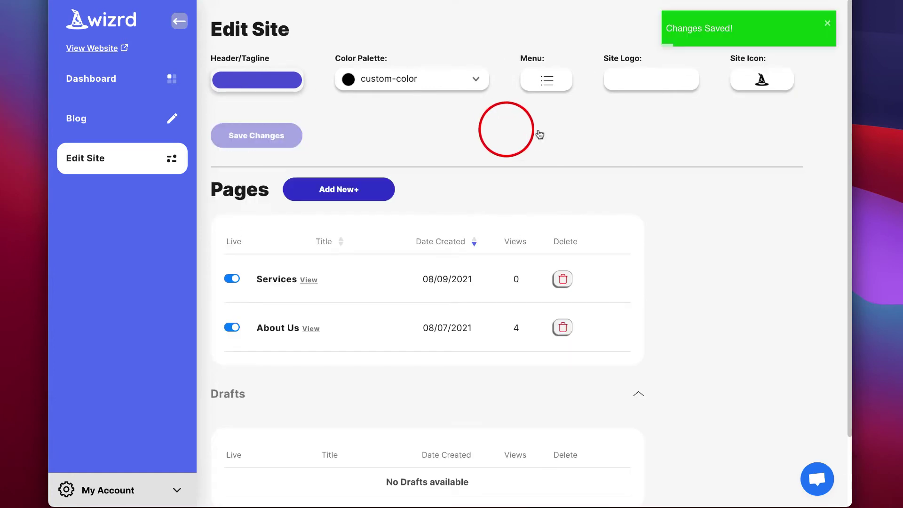
- Open the live site and follow its new Services menu link
{"action": "left_click", "coordinate": [92, 48]}
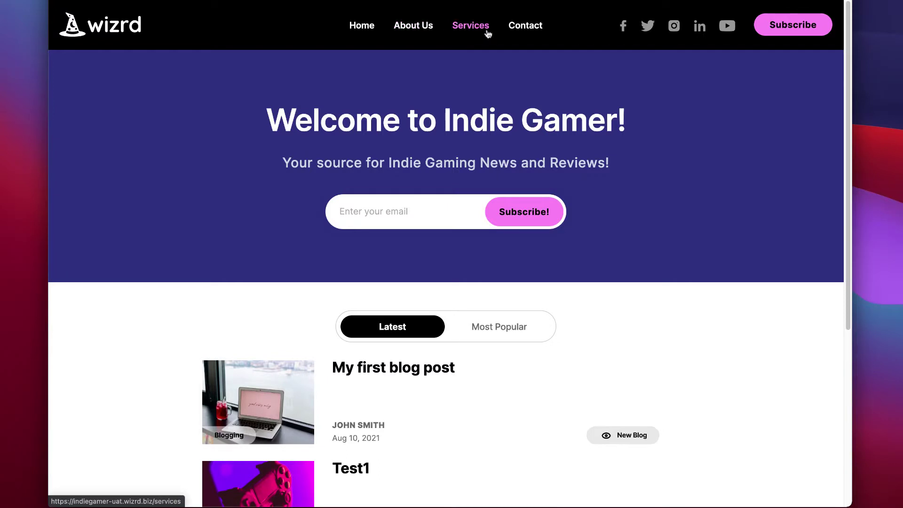
{"action": "left_click", "coordinate": [479, 32]}
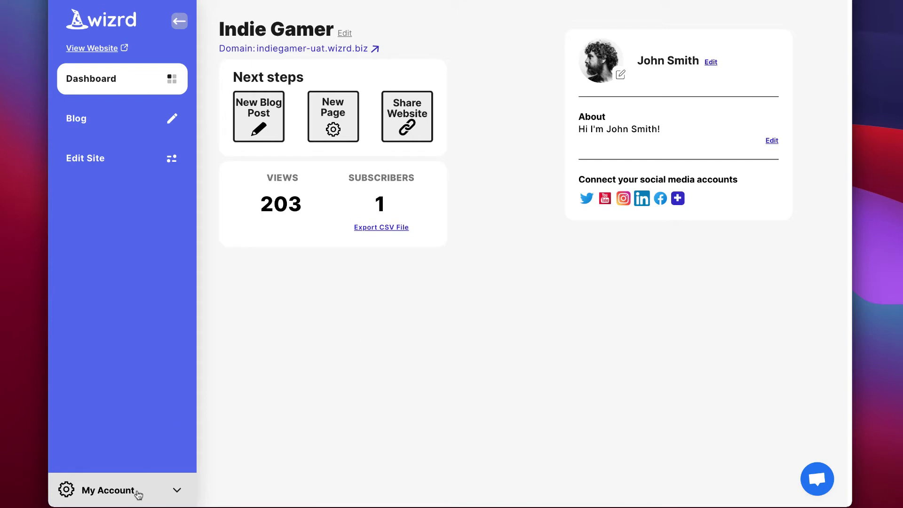
- Open My Account > Domain and review the custom-domain setup steps with A record values
{"action": "left_click", "coordinate": [137, 493]}
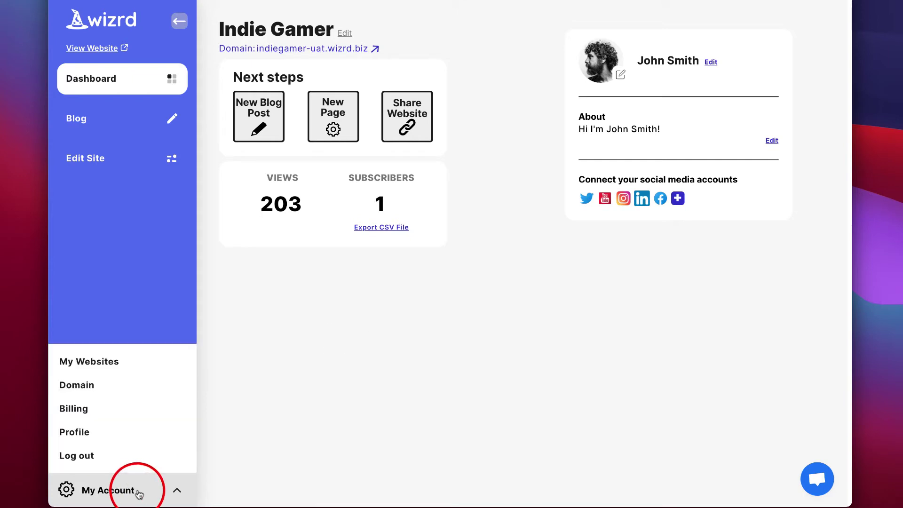
{"action": "left_click", "coordinate": [92, 389]}
{"action": "left_click", "coordinate": [505, 323]}
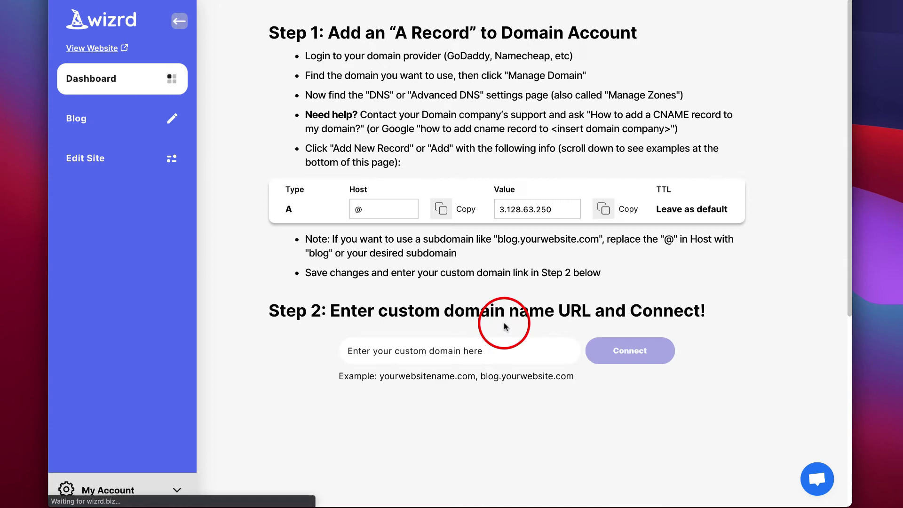
{"action": "scroll", "coordinate": [530, 262], "scroll_direction": "down", "scroll_amount": 5}
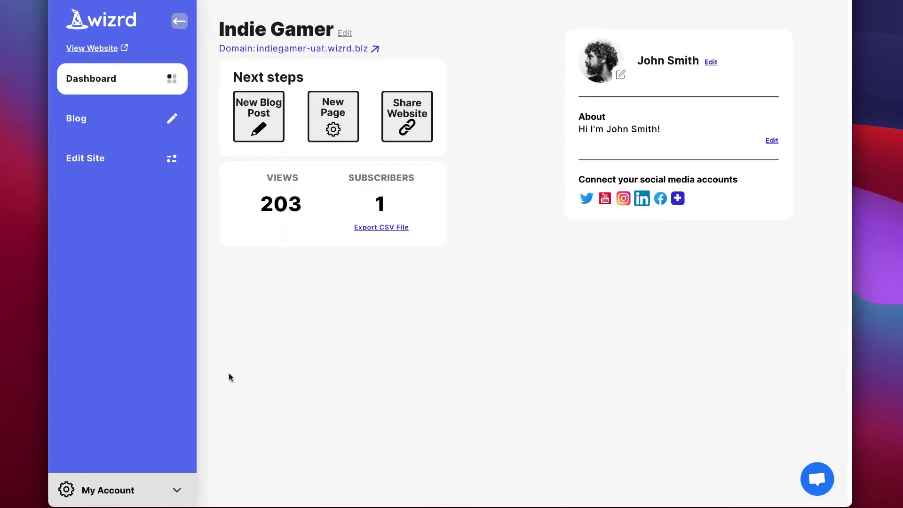
- From My Websites, start a new site and preview the purple and black colour schemes
{"action": "left_click", "coordinate": [108, 490]}
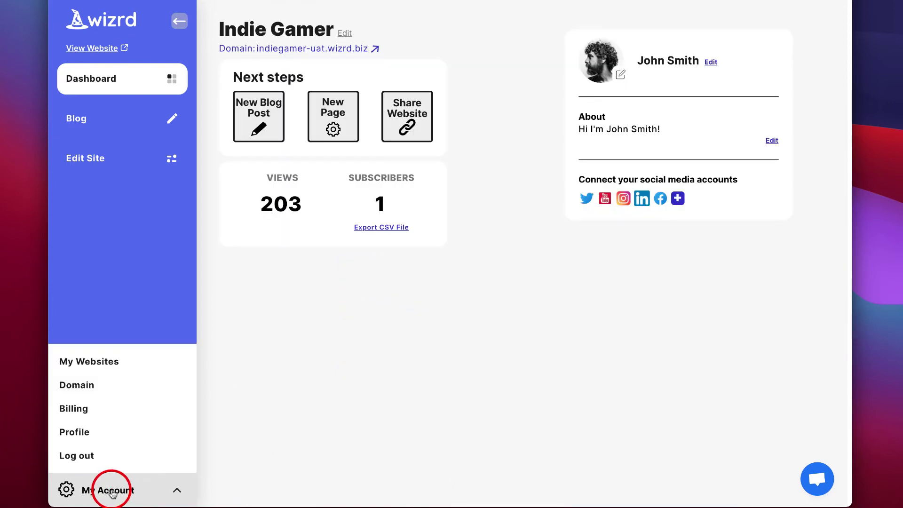
{"action": "left_click", "coordinate": [105, 362]}
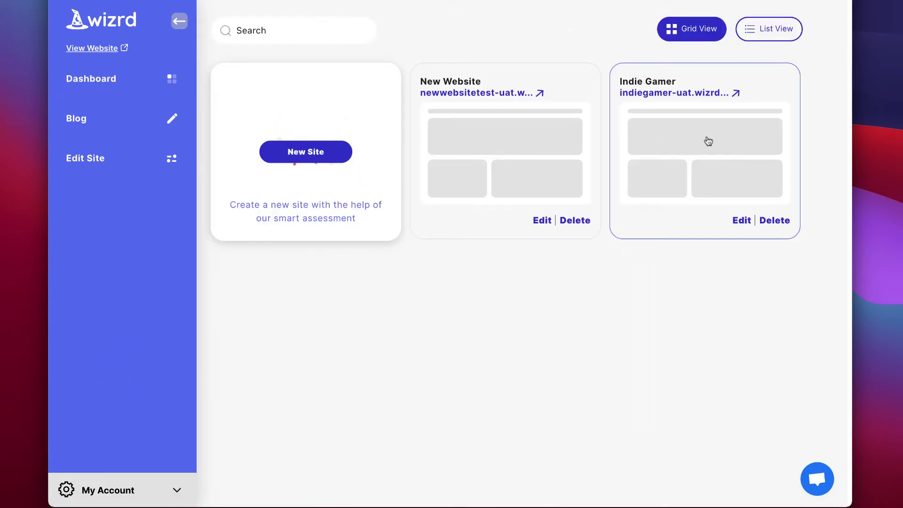
{"action": "left_click", "coordinate": [309, 158]}
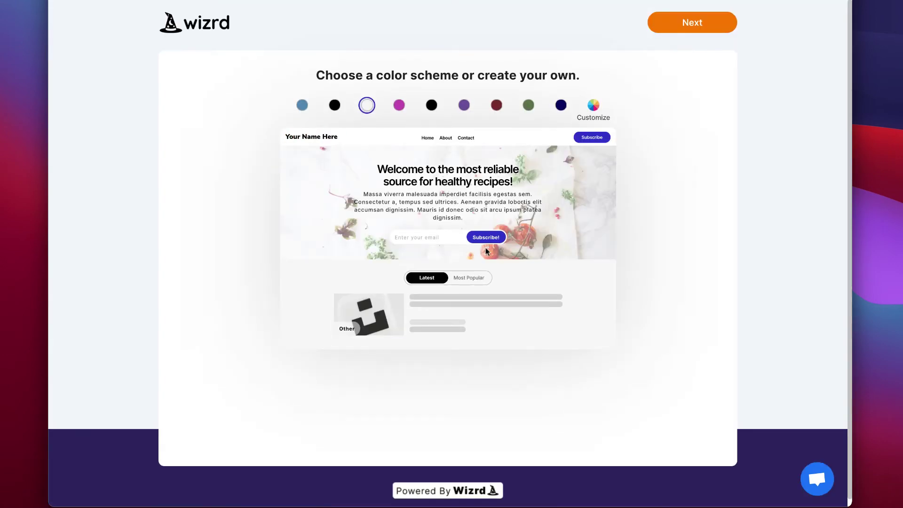
{"action": "left_click", "coordinate": [464, 105]}
{"action": "left_click", "coordinate": [431, 105]}
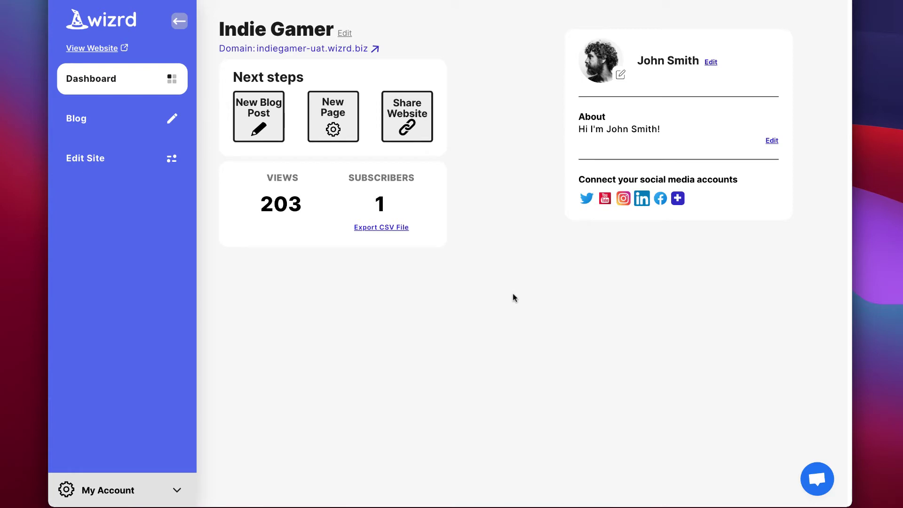
- Open and close the help chat, then bring up the account options menu
{"action": "left_click", "coordinate": [819, 482]}
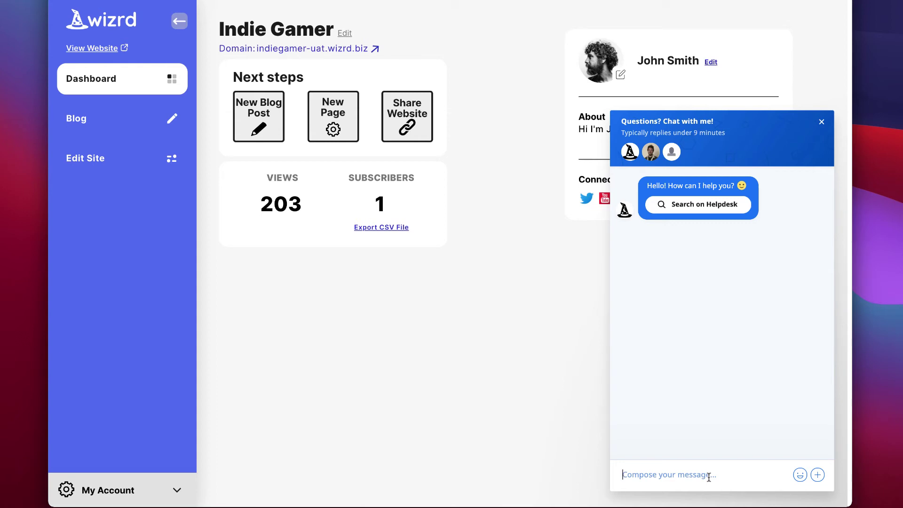
{"action": "left_click", "coordinate": [118, 491]}
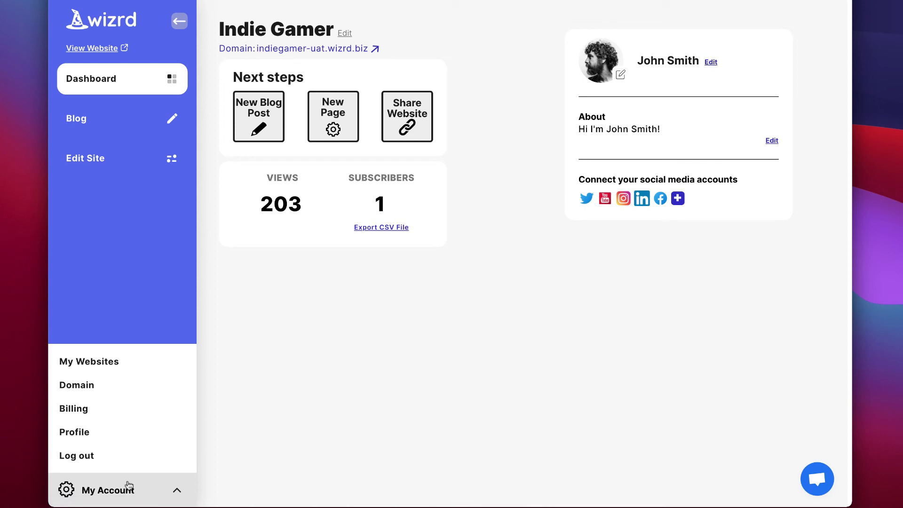
- Open Billing to see the Free Trial ending 08/11/2021, with no cards or transactions
{"action": "left_click", "coordinate": [120, 412]}
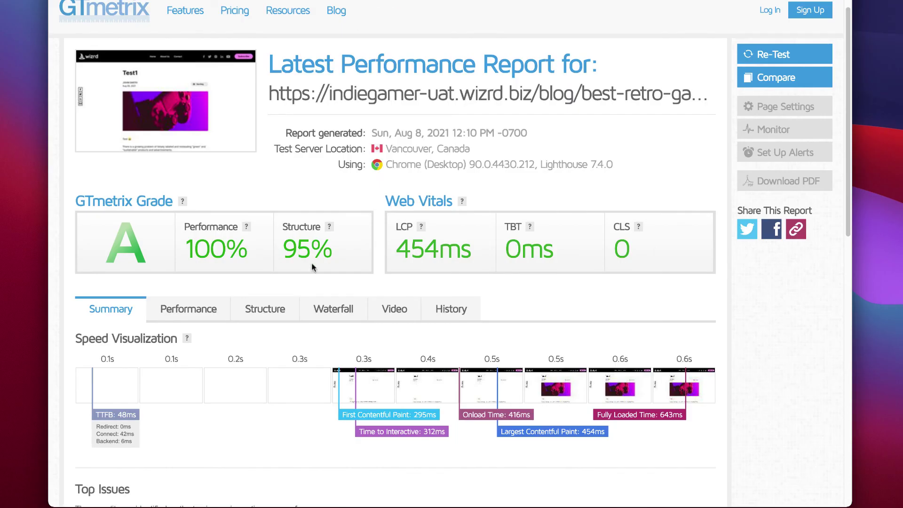
- Scroll the GTmetrix report down to Top Issues and Page Details (434KB, 16 requests)
{"action": "scroll", "coordinate": [253, 264], "scroll_direction": "down", "scroll_amount": 8}
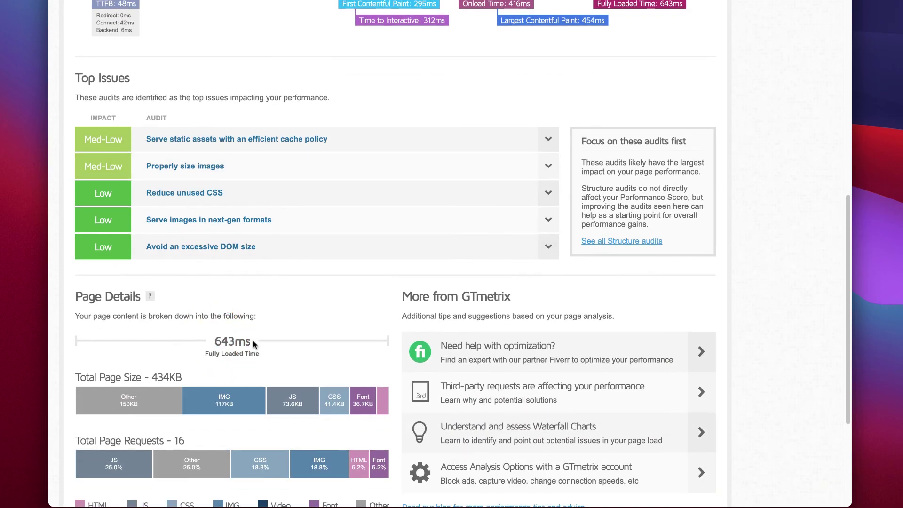
{"action": "scroll", "coordinate": [259, 336], "scroll_direction": "down", "scroll_amount": 1}
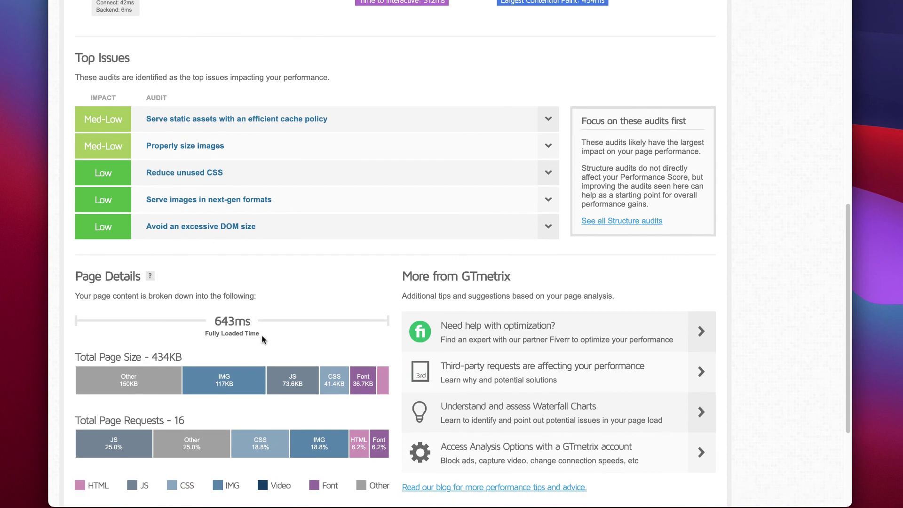